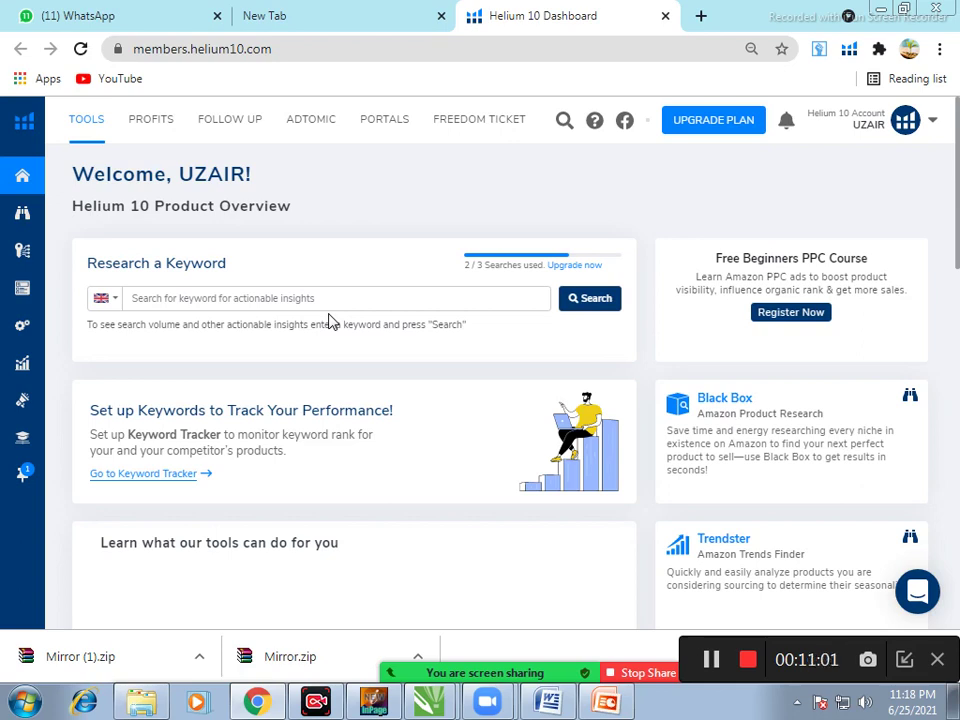
Open the Trendster trends finder from the product research tools
{"action": "mouse_move", "coordinate": [22, 212]}
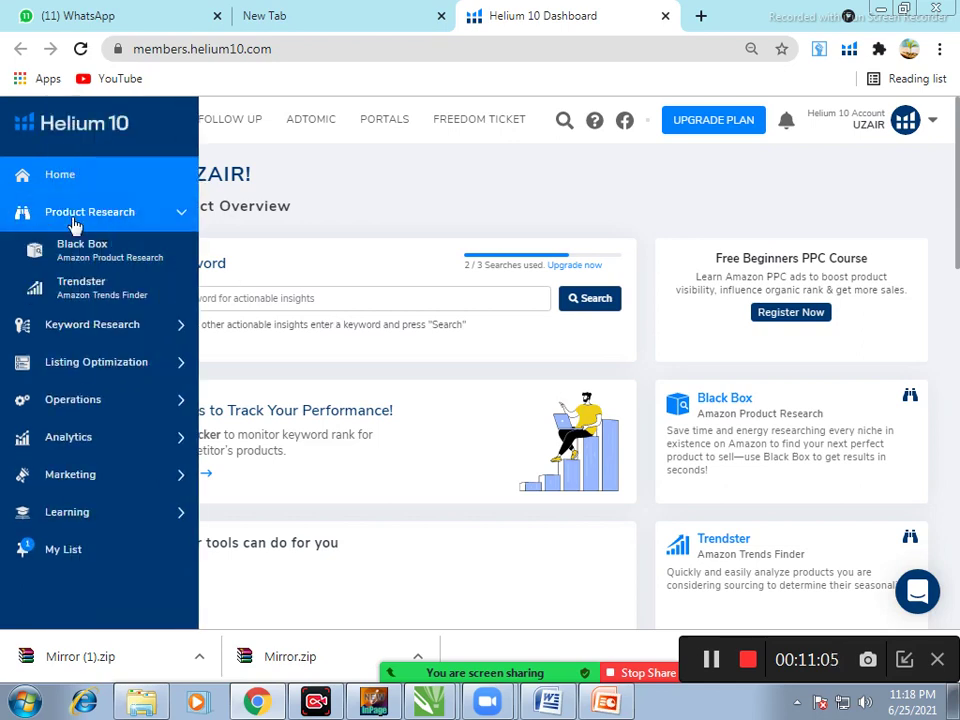
{"action": "left_click", "coordinate": [75, 224]}
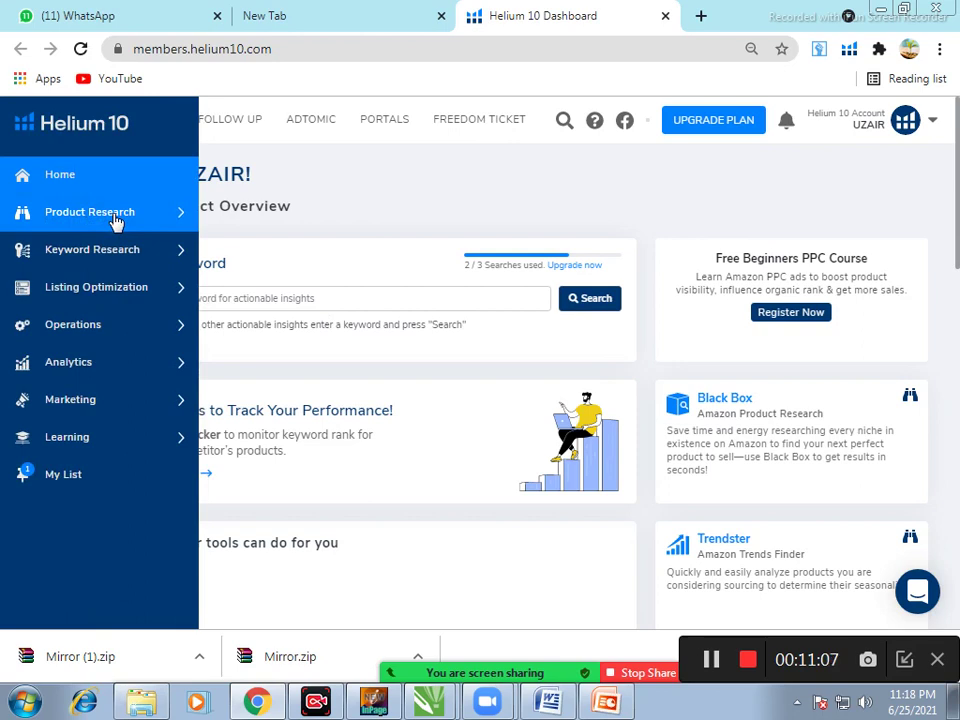
{"action": "left_click", "coordinate": [117, 220]}
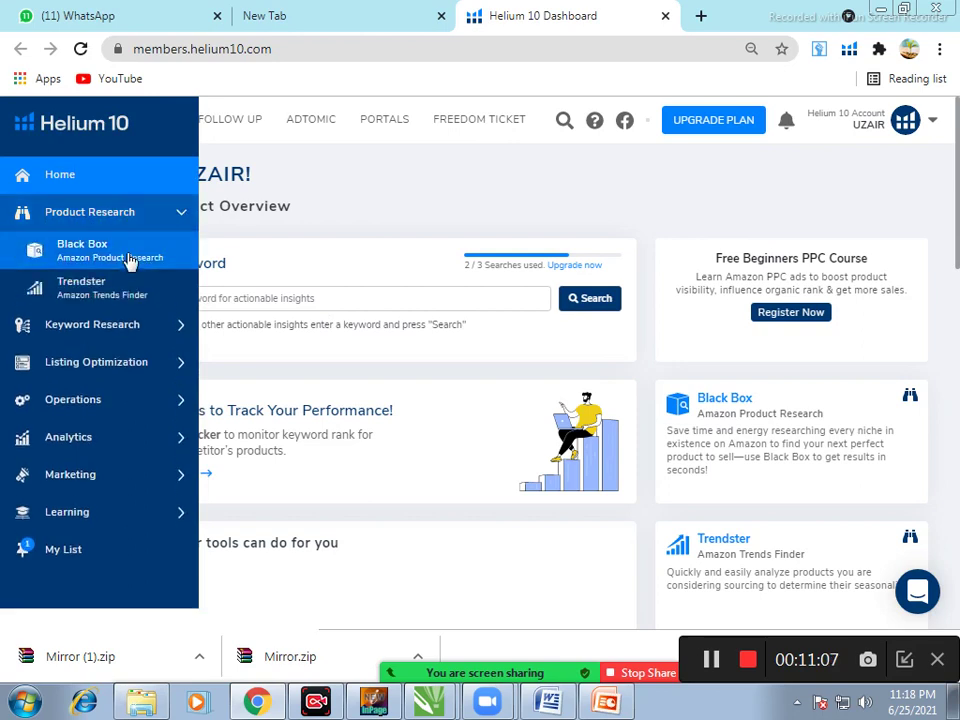
{"action": "left_click", "coordinate": [81, 293]}
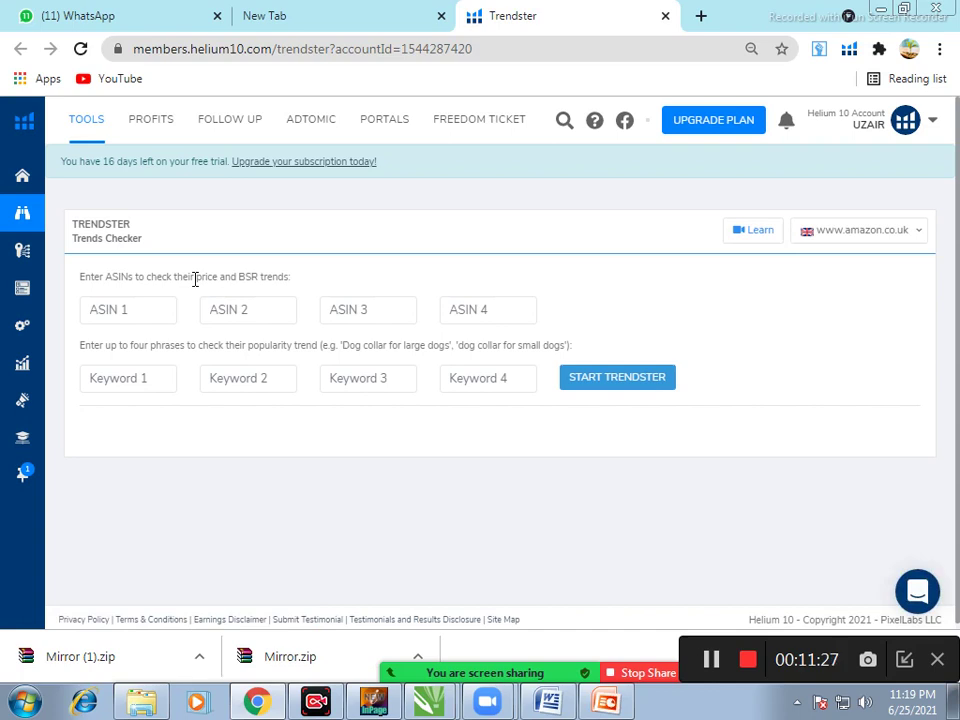
Fill the first ASIN field with the previously used ASIN B00U0O0K5Q
{"action": "left_click", "coordinate": [111, 306]}
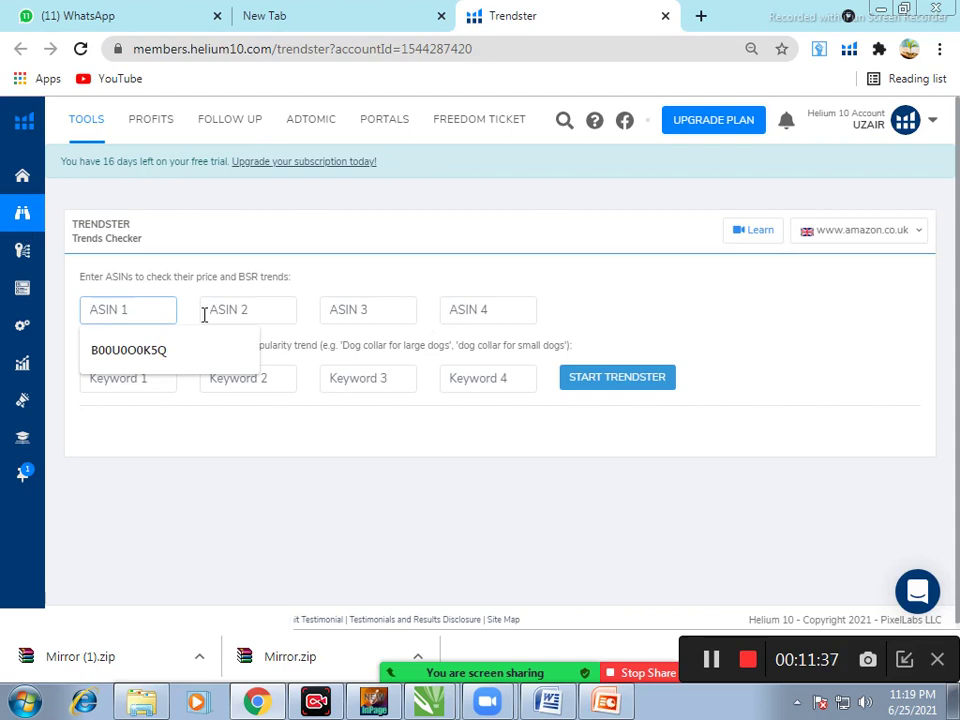
{"action": "left_click", "coordinate": [118, 386]}
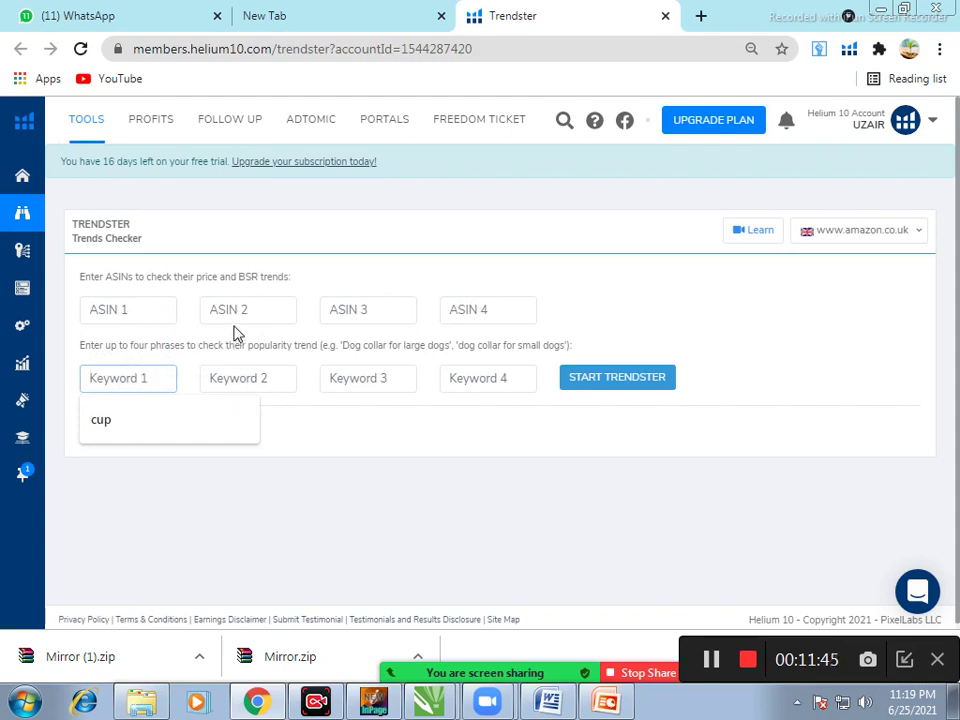
{"action": "left_click", "coordinate": [155, 310]}
{"action": "left_click", "coordinate": [133, 346]}
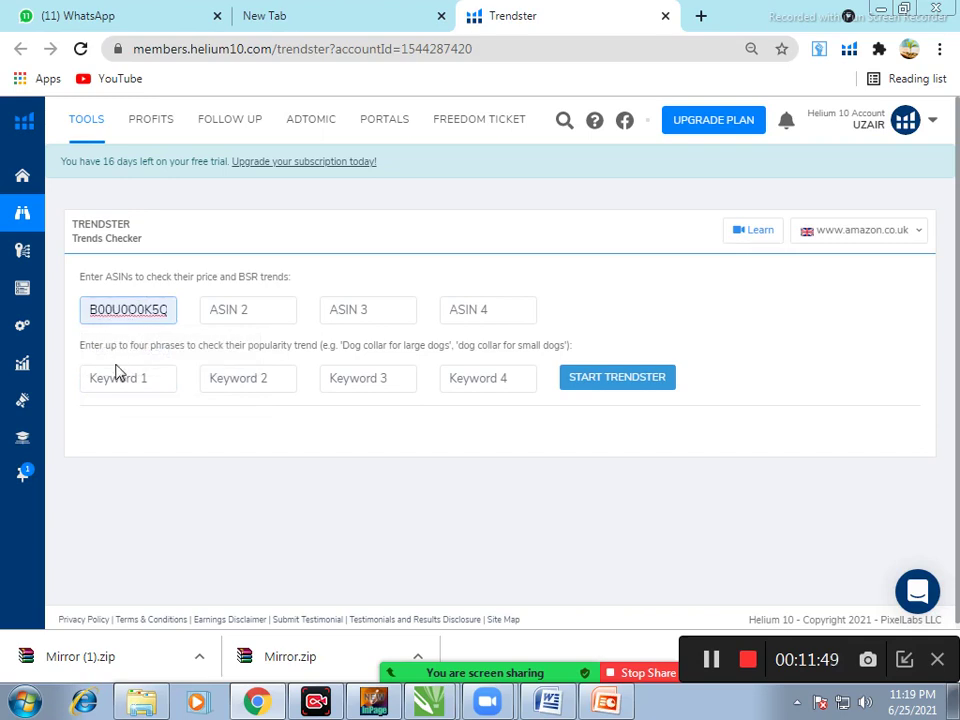
{"action": "left_click", "coordinate": [119, 378]}
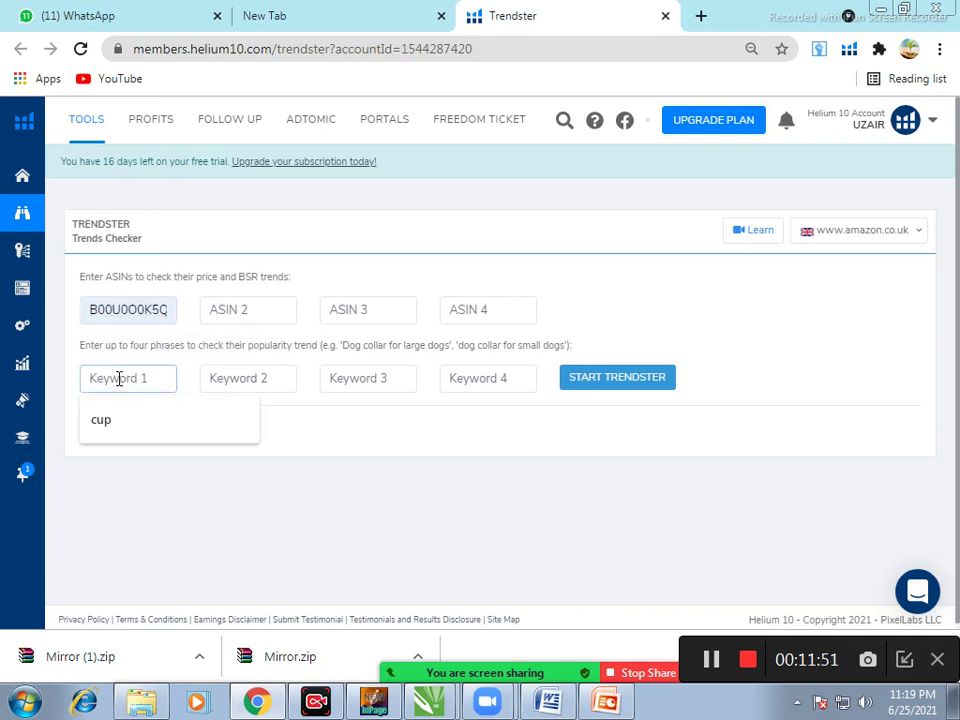
{"action": "left_click", "coordinate": [152, 312]}
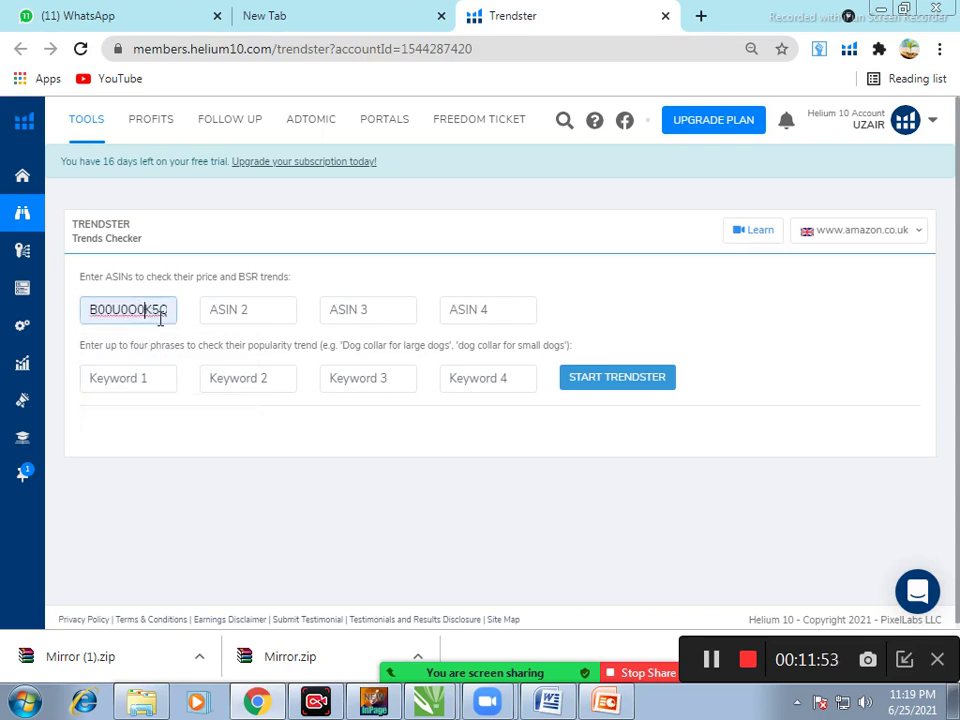
Open amazon.co.uk in a new browser tab
{"action": "left_click", "coordinate": [701, 15]}
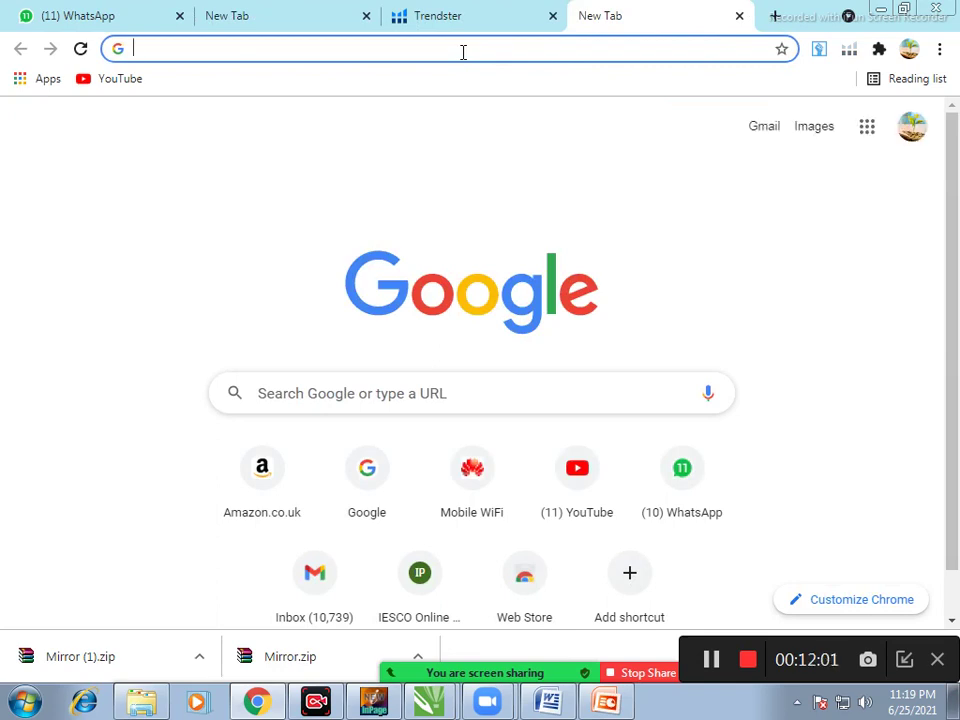
{"action": "type", "text": "mam"}
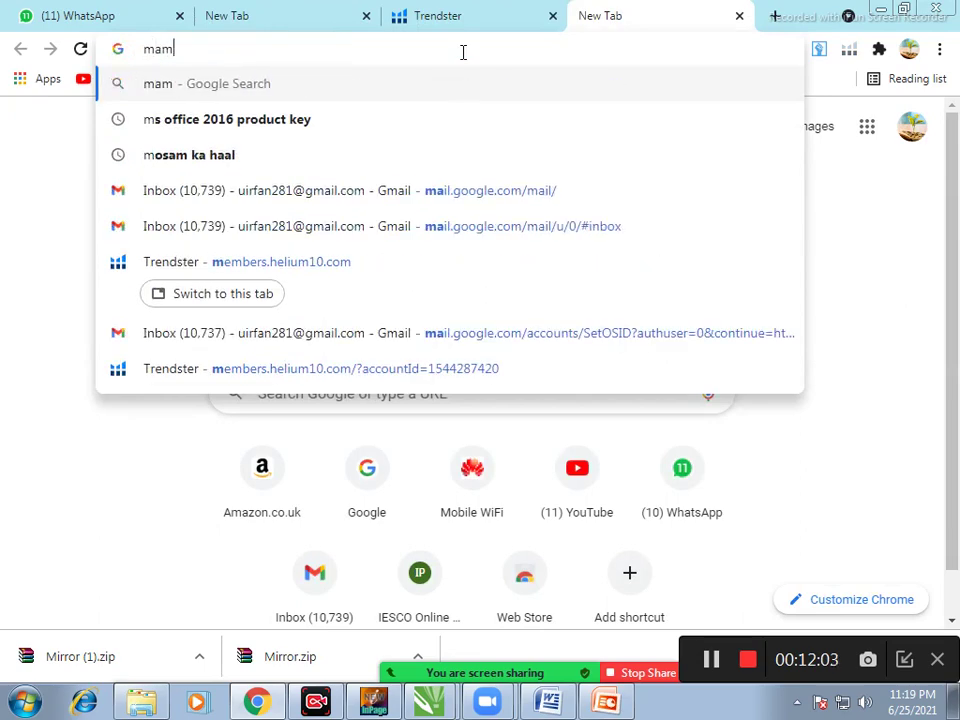
{"action": "key", "text": "BackSpace"}
{"action": "key", "text": "BackSpace"}
{"action": "key", "text": "BackSpace"}
{"action": "type", "text": "ama"}
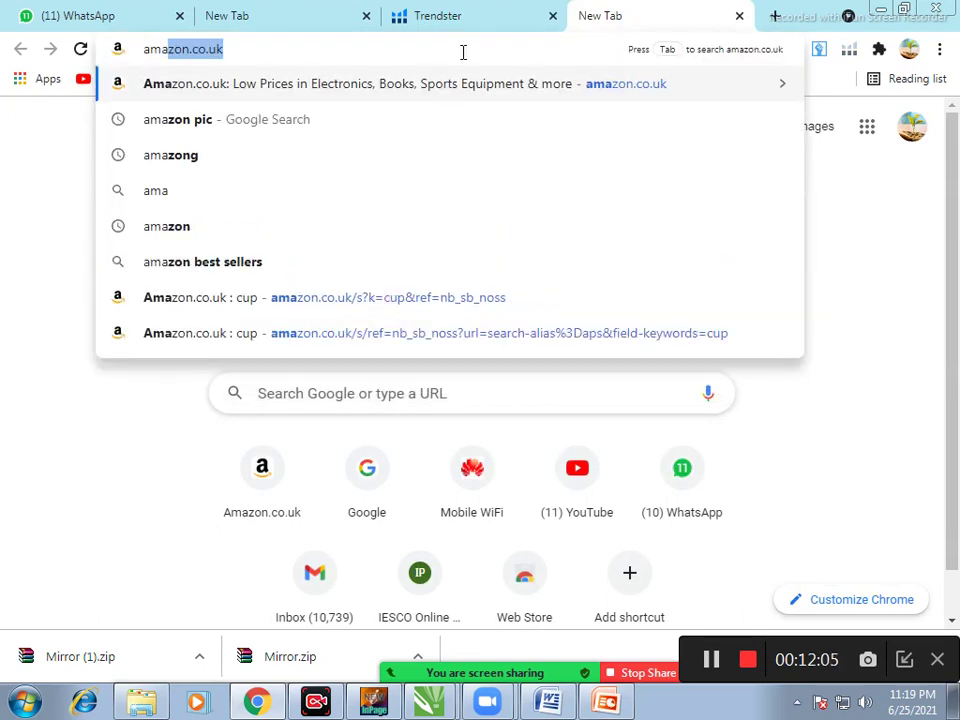
{"action": "key", "text": "Return"}
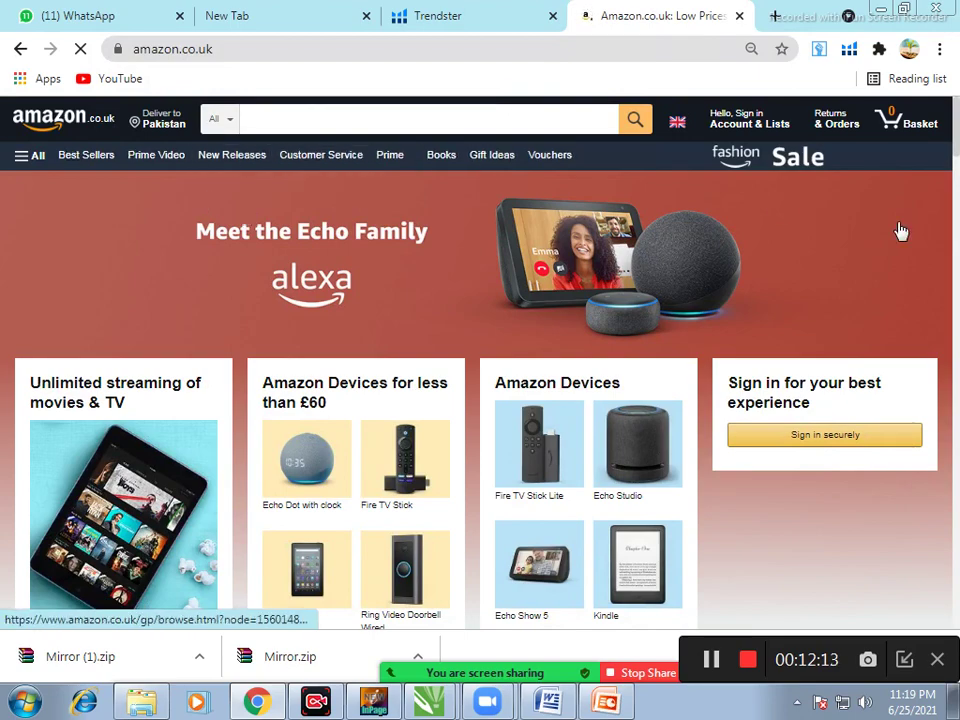
Search the Amazon store for "peeler"
{"action": "scroll", "coordinate": [564, 214], "scroll_direction": "down", "scroll_amount": 5}
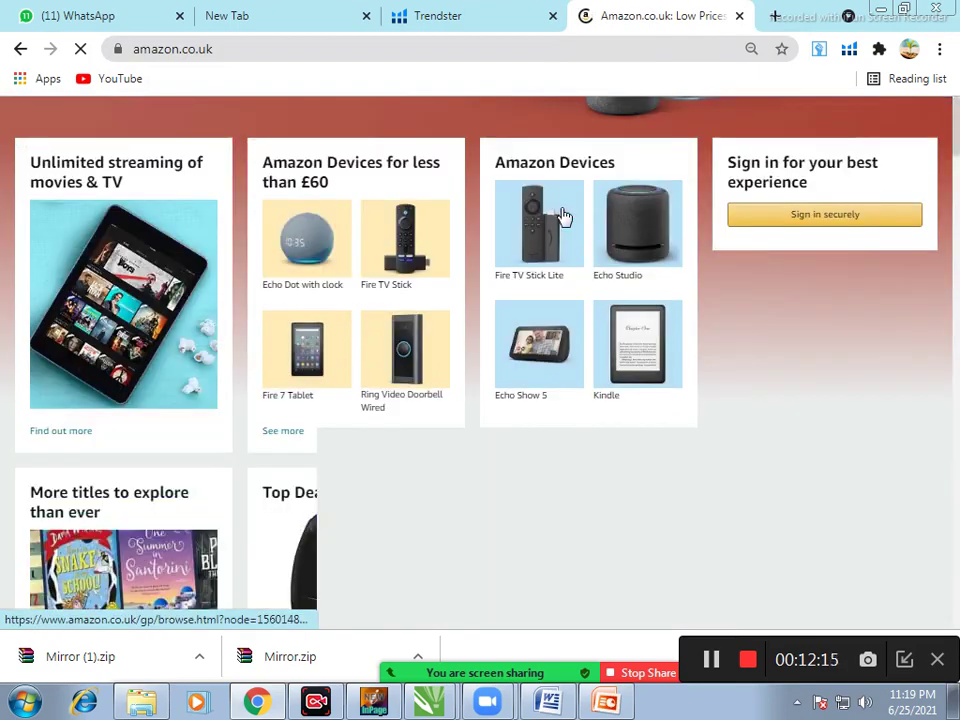
{"action": "scroll", "coordinate": [564, 214], "scroll_direction": "up", "scroll_amount": 5}
{"action": "left_click", "coordinate": [360, 118]}
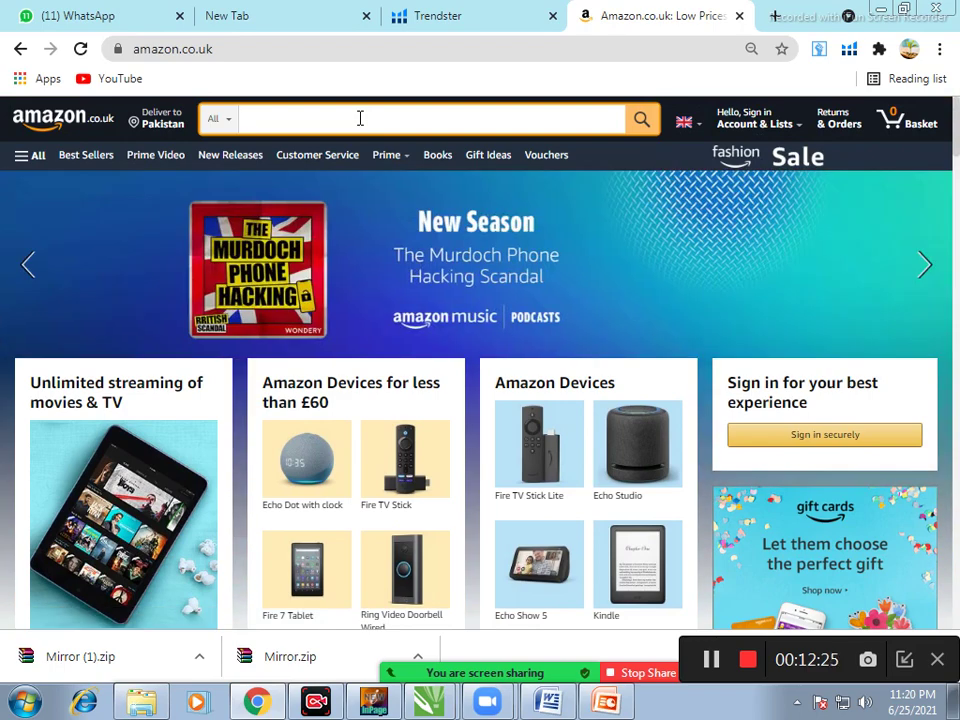
{"action": "type", "text": "eel"}
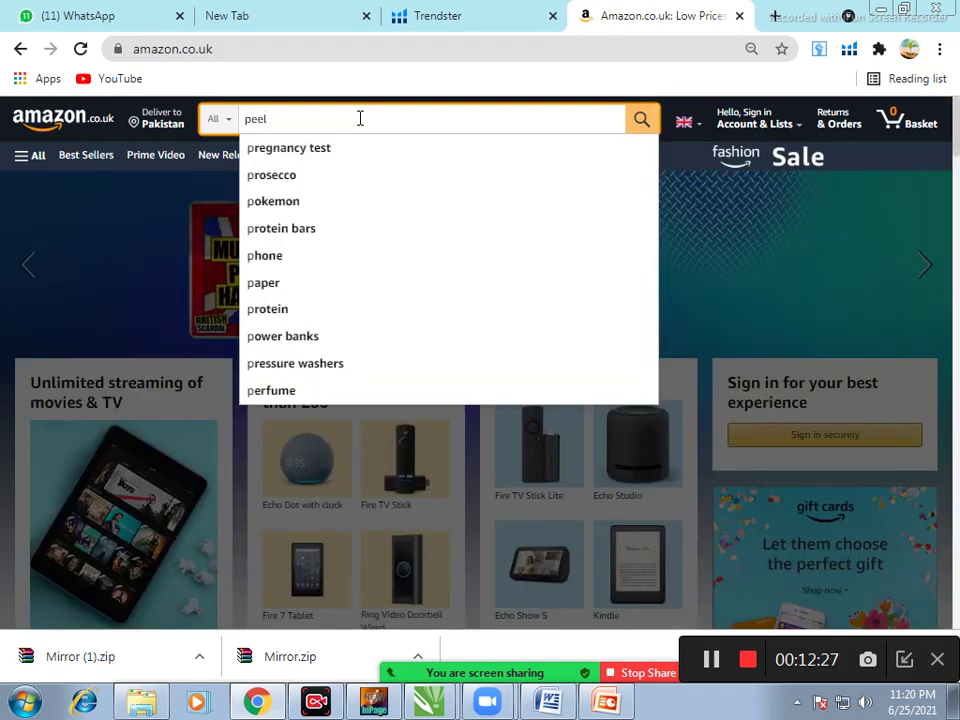
{"action": "type", "text": "er"}
{"action": "key", "text": "Return"}
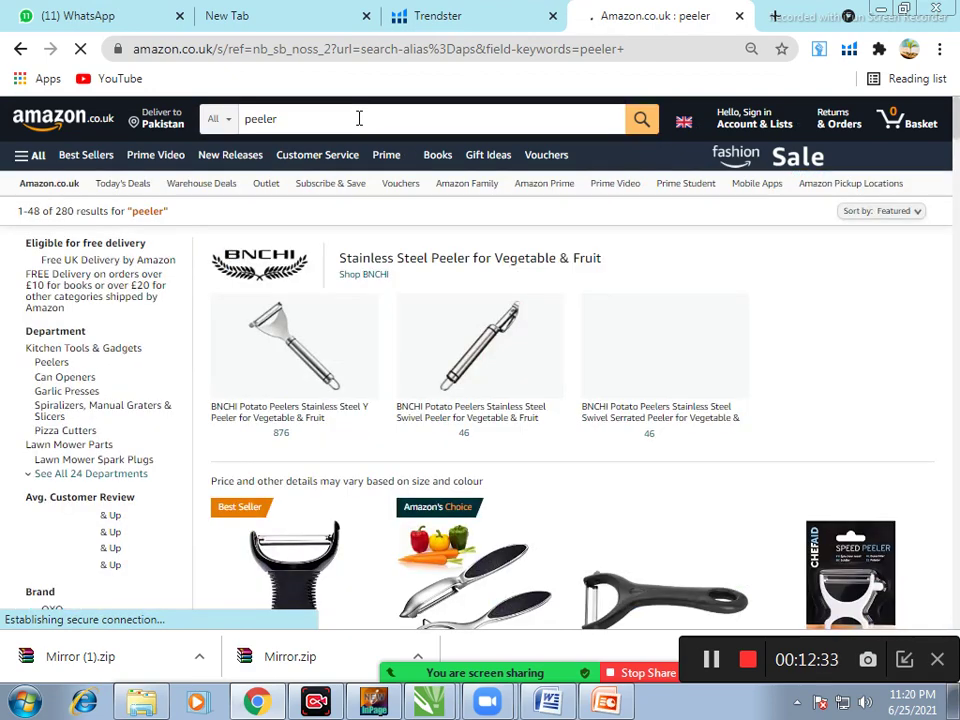
Copy the ASIN B00004OCIU of the best-selling OXO Good Grips Y Peeler from the search results
{"action": "scroll", "coordinate": [420, 330], "scroll_direction": "down", "scroll_amount": 4}
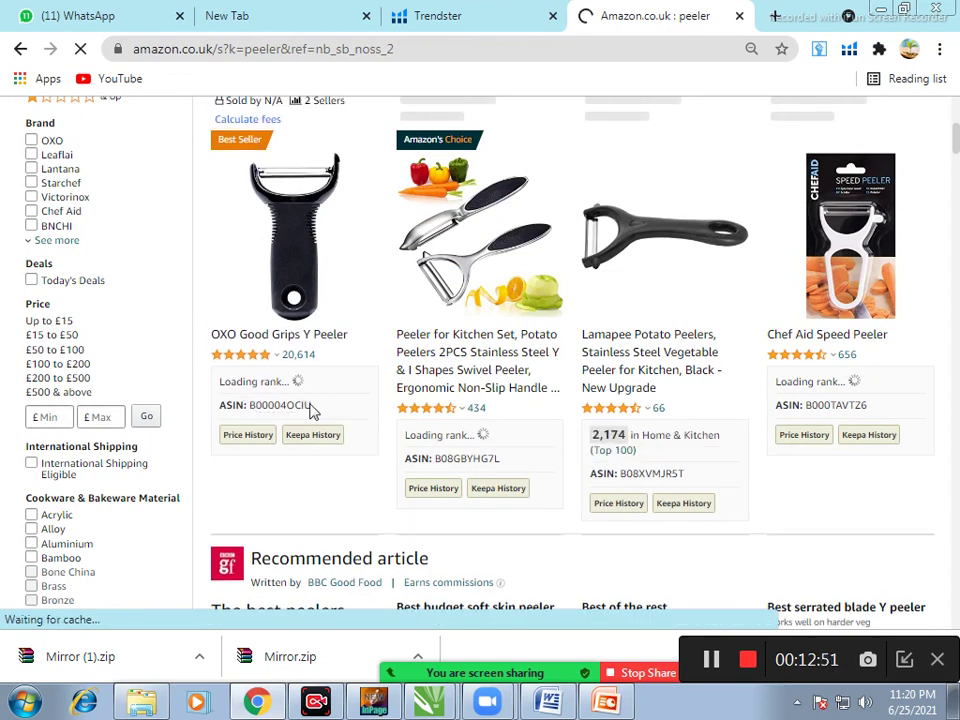
{"action": "left_click_drag", "start_coordinate": [298, 427], "coordinate": [251, 435]}
{"action": "key", "text": "ctrl+c"}
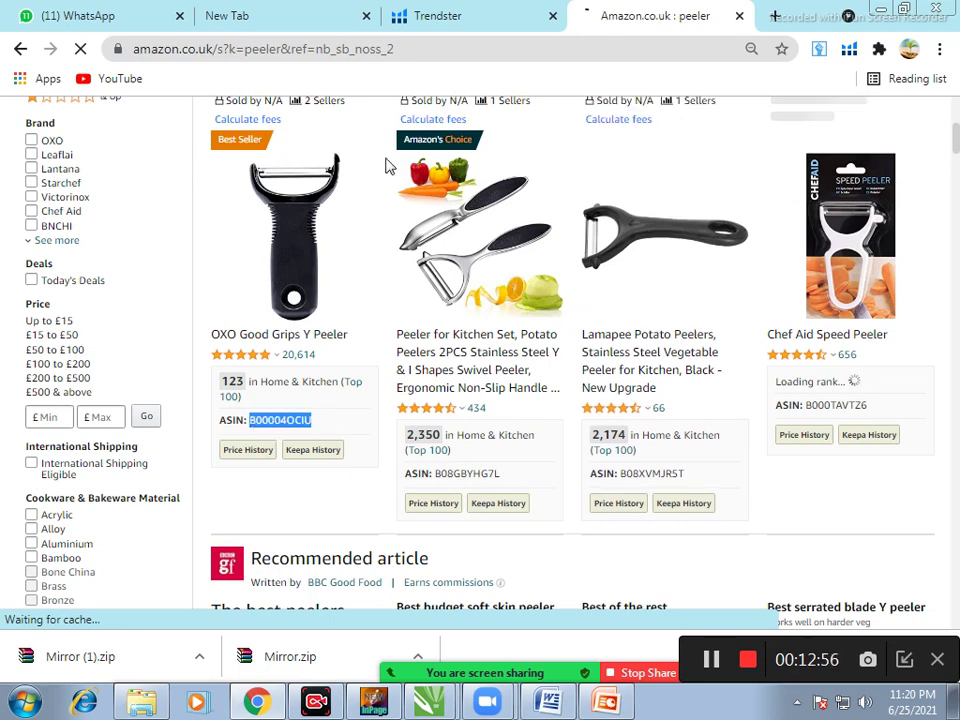
Switch to Trendster and replace the first ASIN with the copied B00004OCIU
{"action": "left_click", "coordinate": [445, 14]}
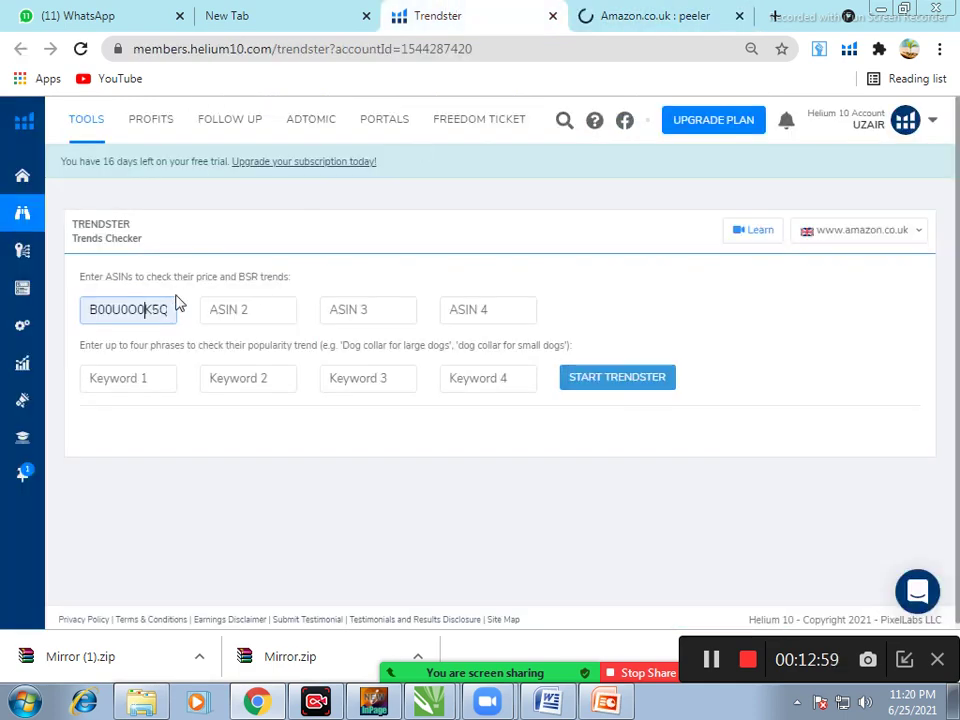
{"action": "left_click_drag", "start_coordinate": [166, 313], "coordinate": [26, 321]}
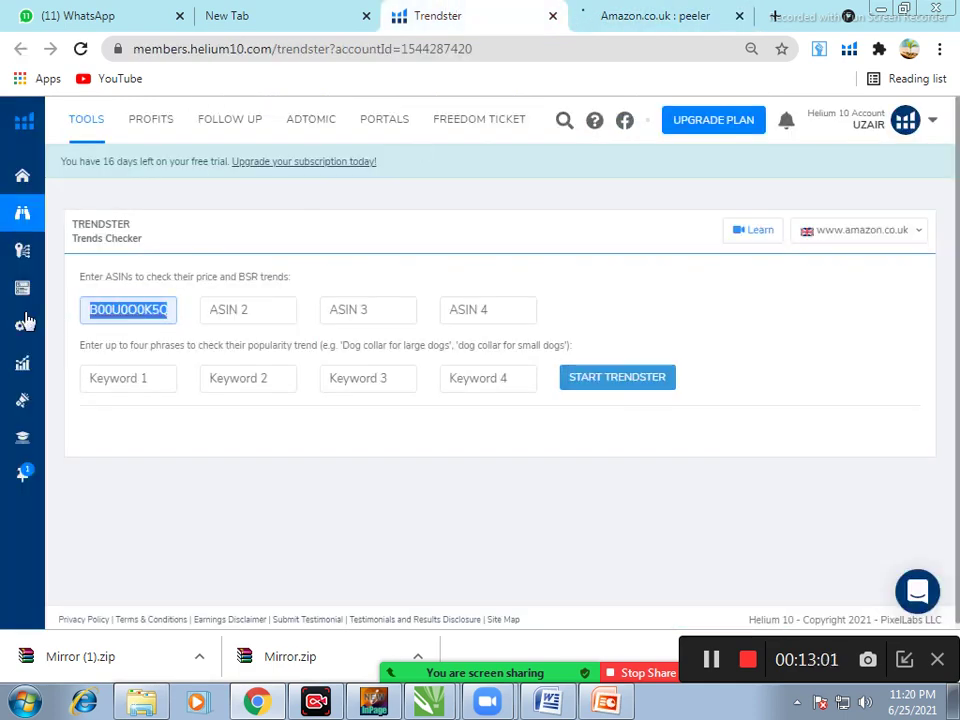
{"action": "key", "text": "BackSpace"}
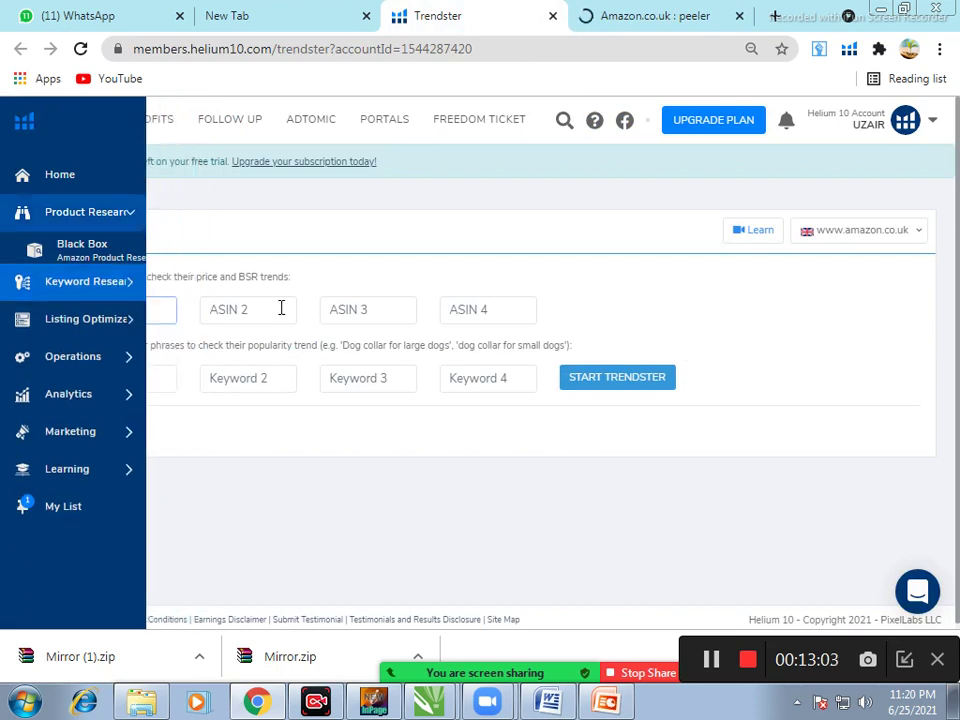
{"action": "left_click", "coordinate": [122, 312]}
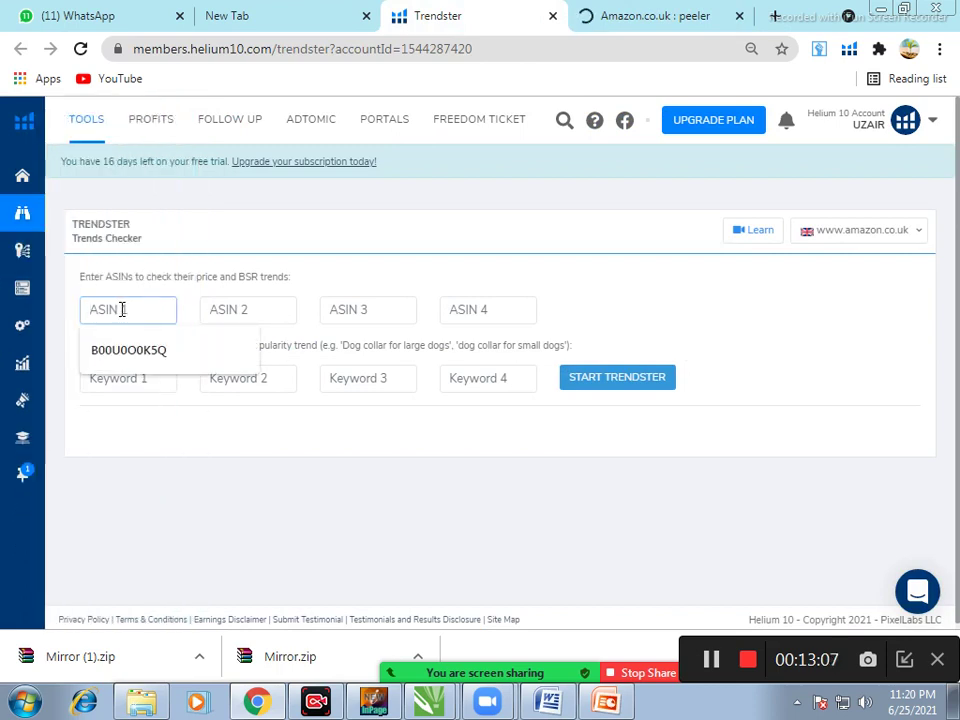
{"action": "key", "text": "ctrl+v"}
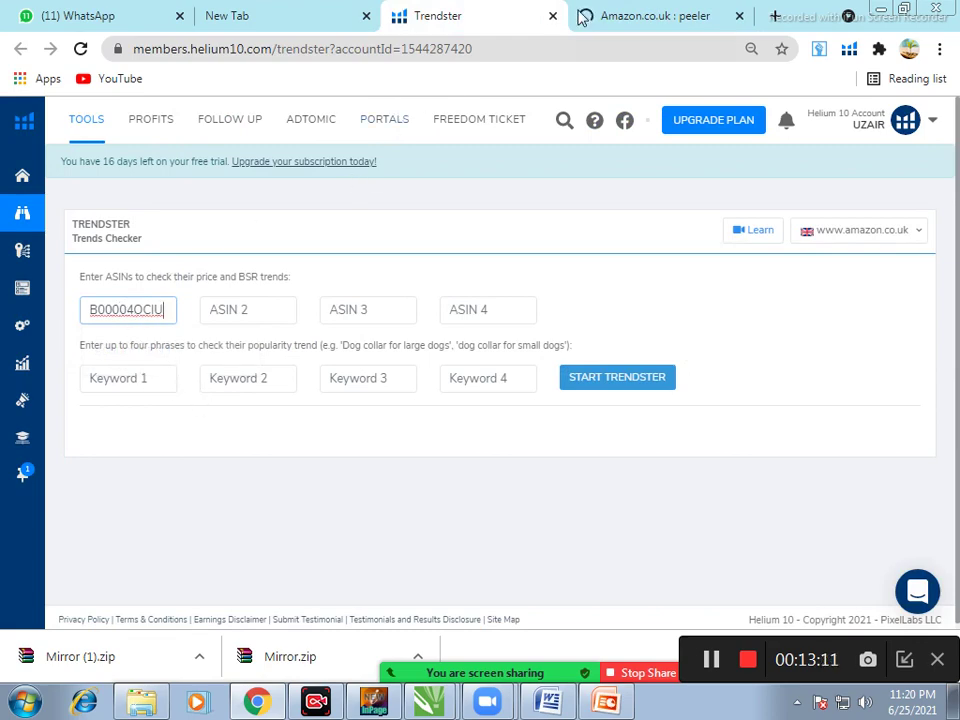
Return to Amazon, open the OXO Good Grips Y Peeler product page and copy the word "Peeler" from its title
{"action": "left_click", "coordinate": [617, 12]}
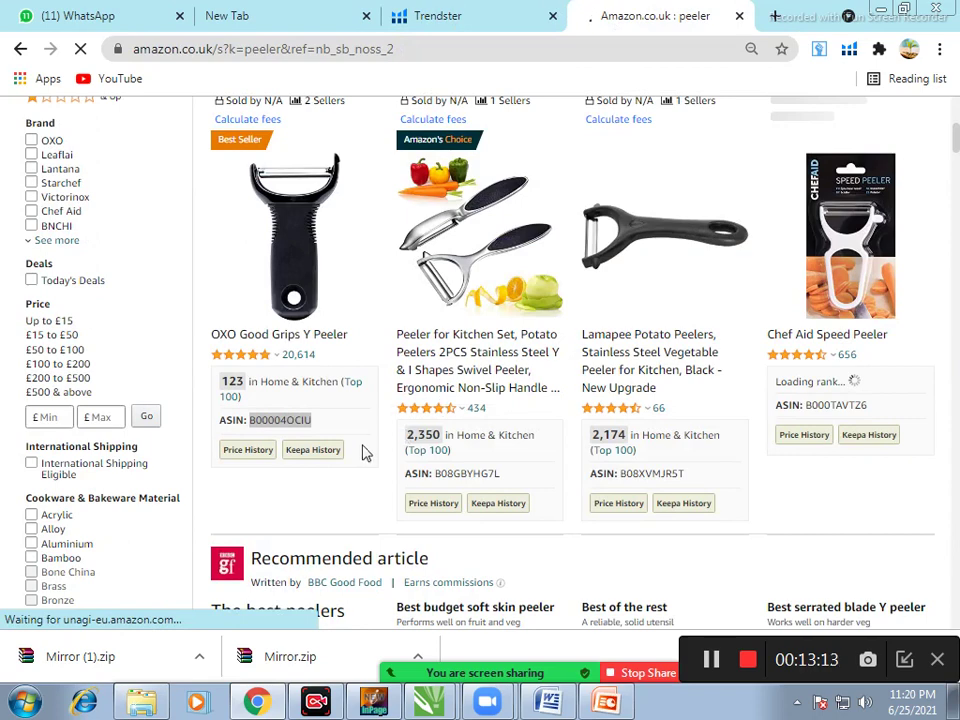
{"action": "left_click", "coordinate": [305, 281]}
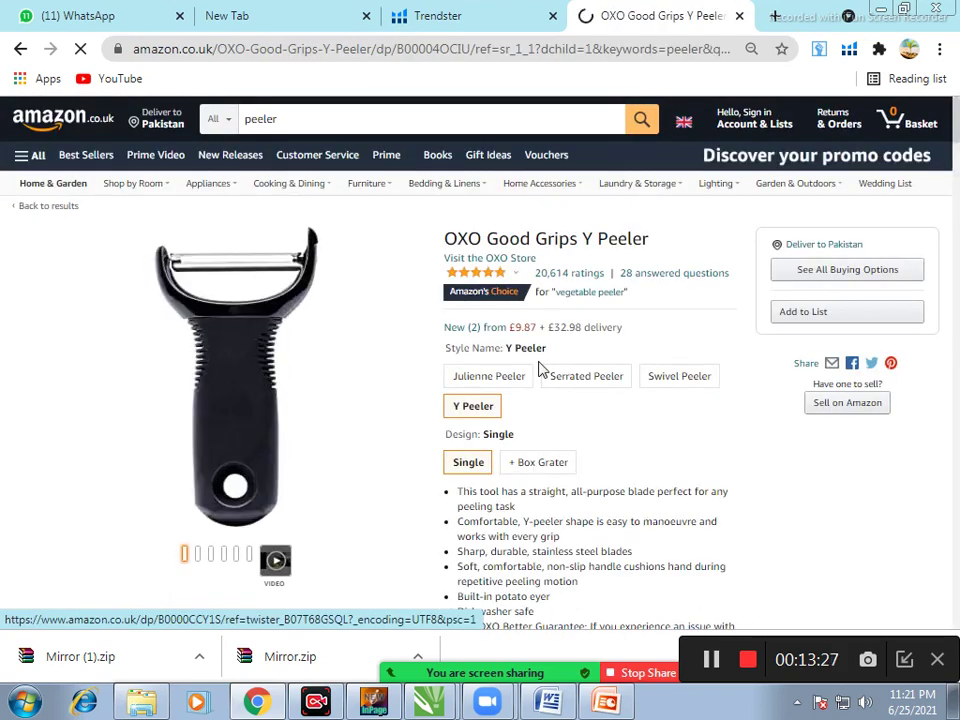
{"action": "scroll", "coordinate": [620, 363], "scroll_direction": "down", "scroll_amount": 2}
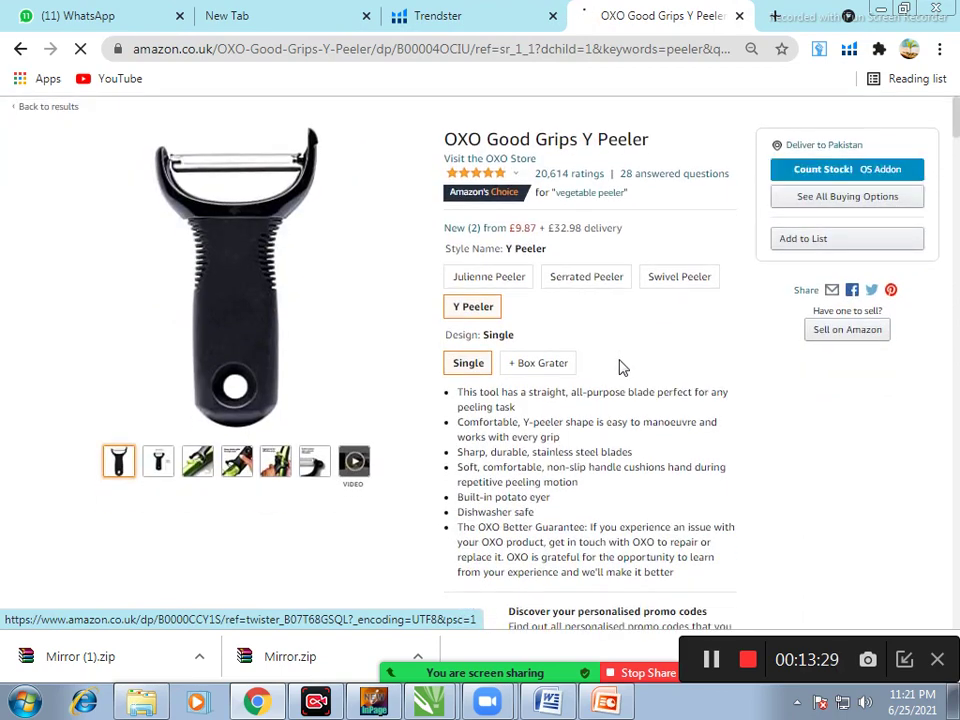
{"action": "scroll", "coordinate": [620, 360], "scroll_direction": "up", "scroll_amount": 2}
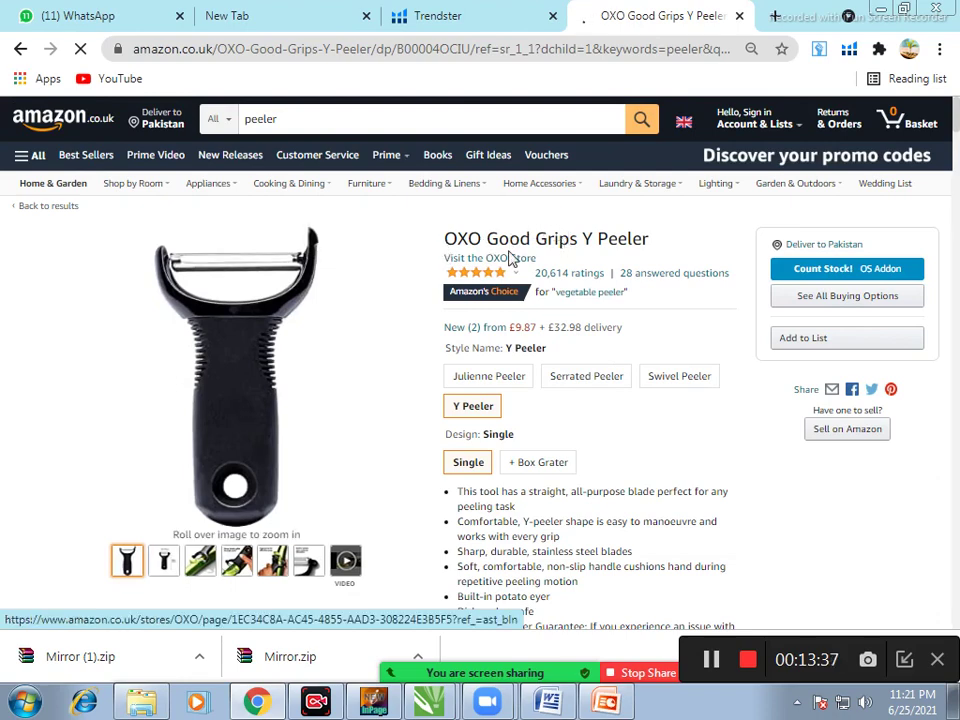
{"action": "left_click_drag", "start_coordinate": [600, 239], "coordinate": [633, 244]}
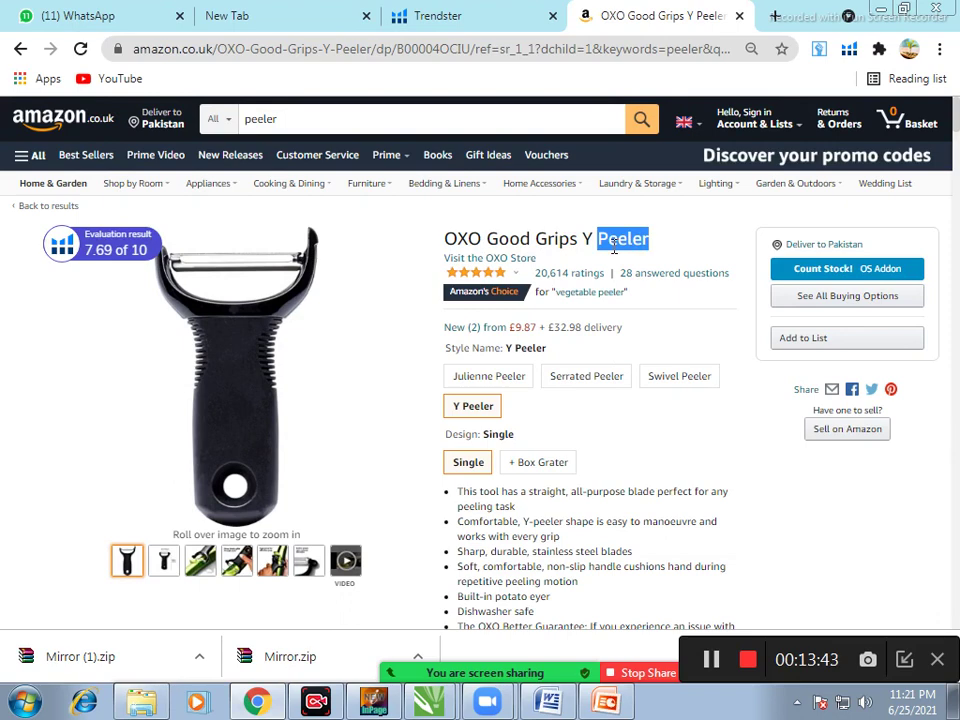
Enter "Peeler" as the first keyword in Trendster and run the trend check for the product
{"action": "left_click", "coordinate": [455, 16]}
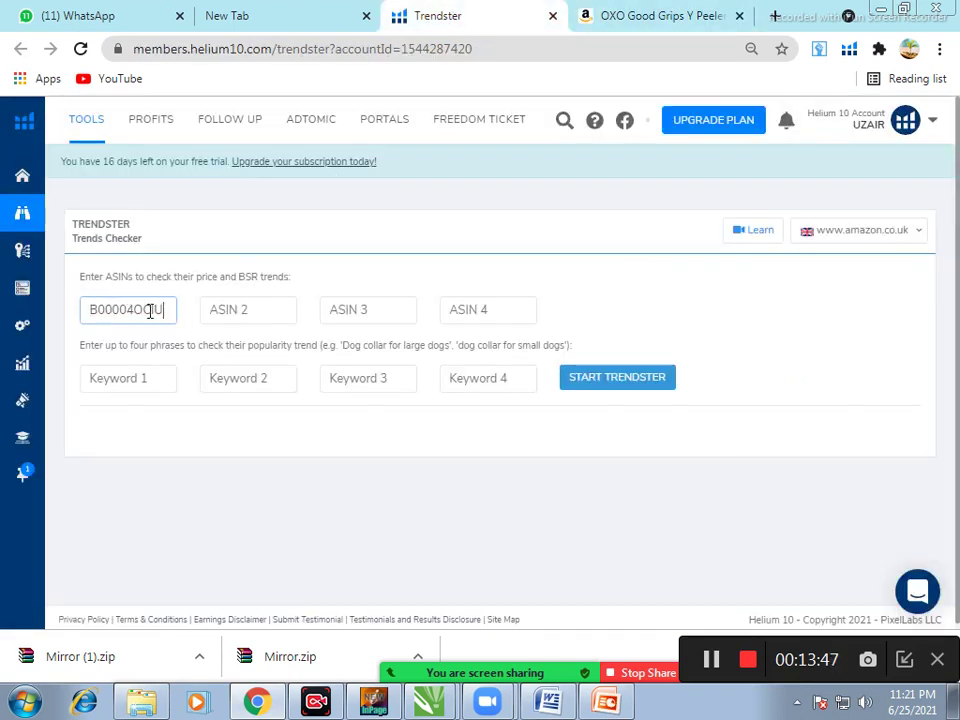
{"action": "left_click", "coordinate": [124, 379]}
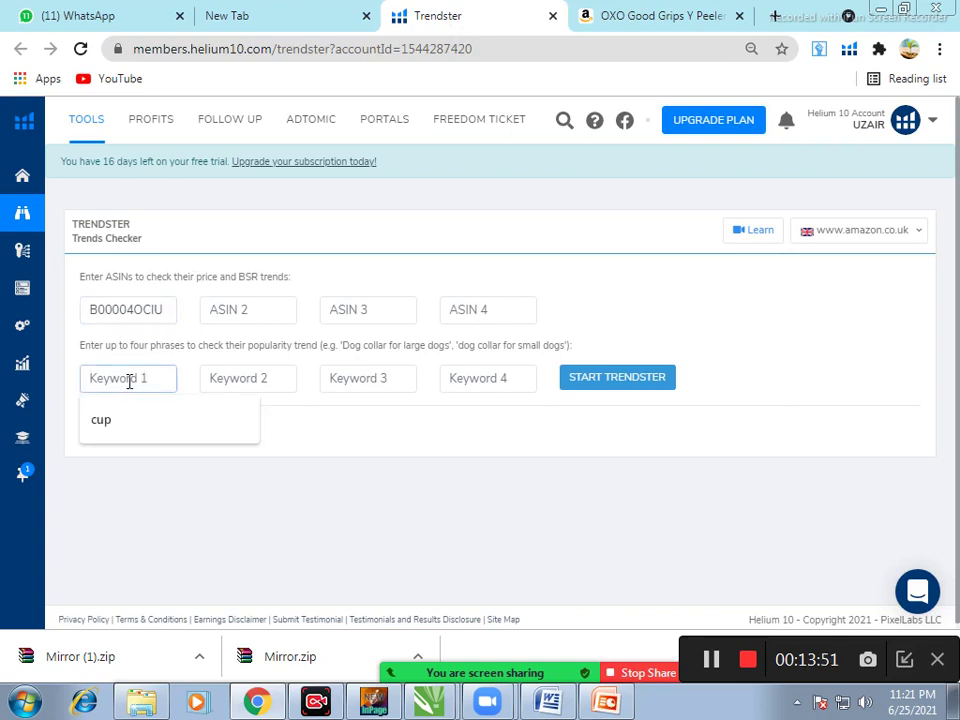
{"action": "type", "text": "Peeler"}
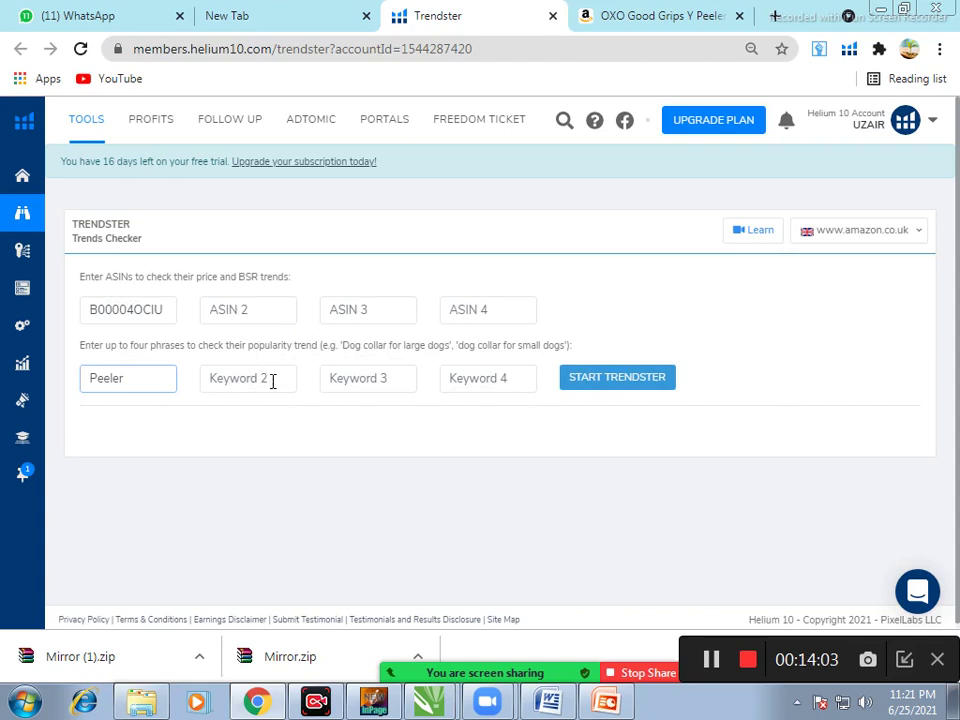
{"action": "left_click", "coordinate": [606, 388]}
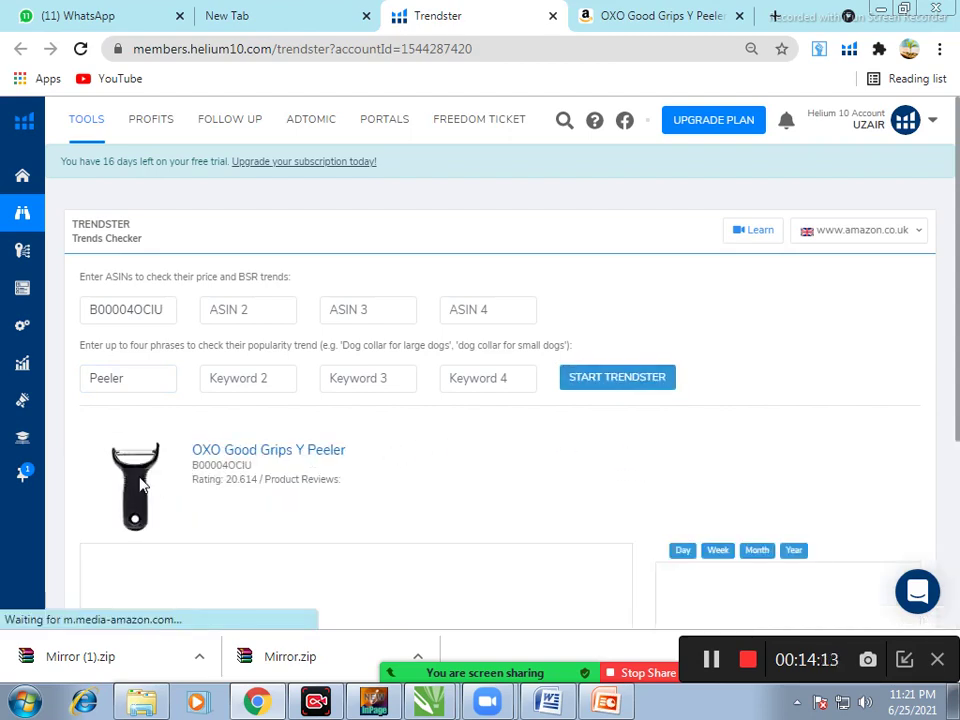
{"action": "scroll", "coordinate": [140, 484], "scroll_direction": "down", "scroll_amount": 1}
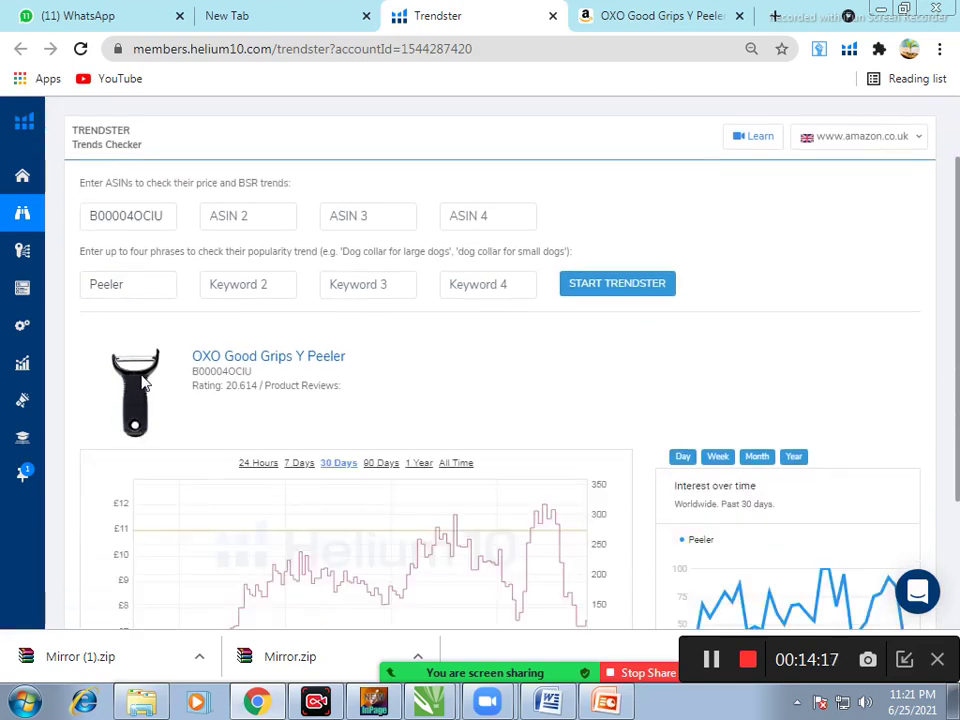
{"action": "scroll", "coordinate": [143, 381], "scroll_direction": "down", "scroll_amount": 1}
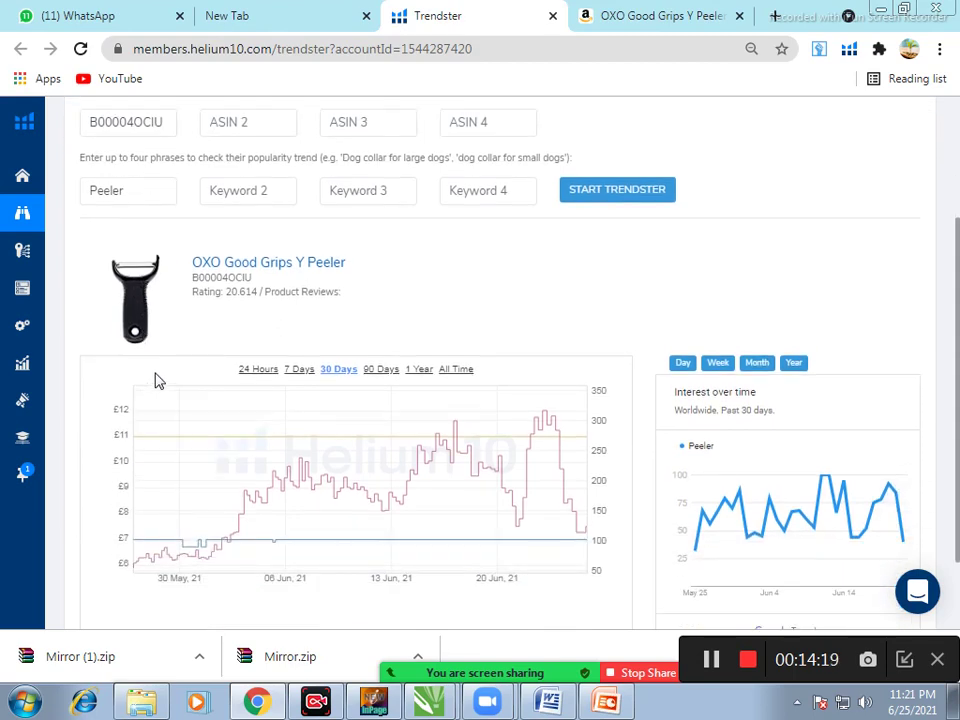
View the peeler's price and sales rank history over 90 days and the "Peeler" keyword's interest over the past month
{"action": "scroll", "coordinate": [385, 358], "scroll_direction": "down", "scroll_amount": 1}
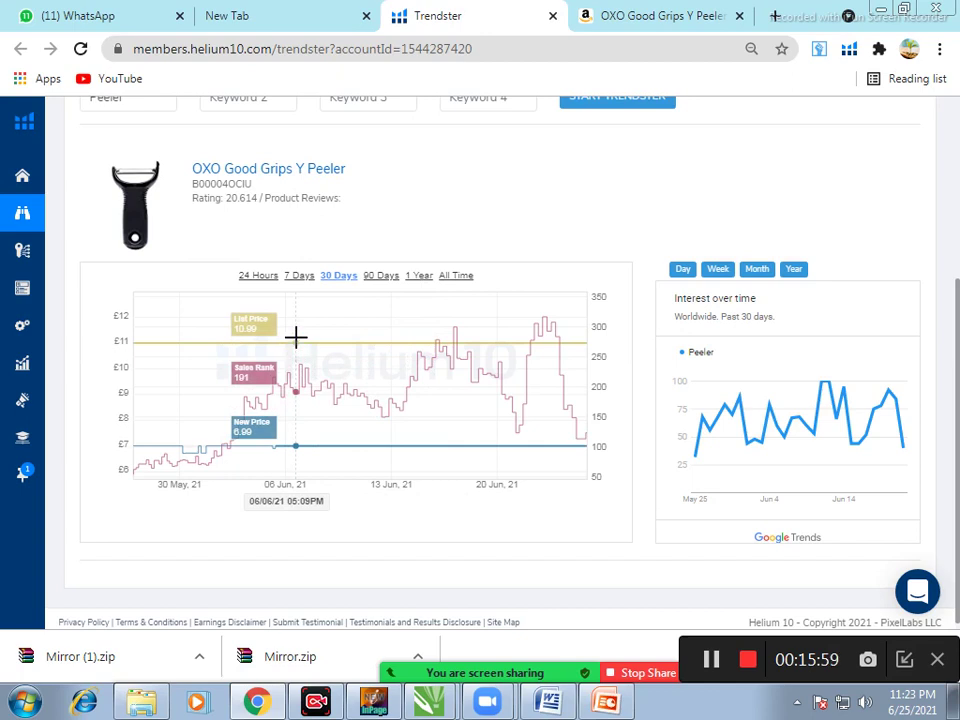
{"action": "left_click", "coordinate": [380, 281]}
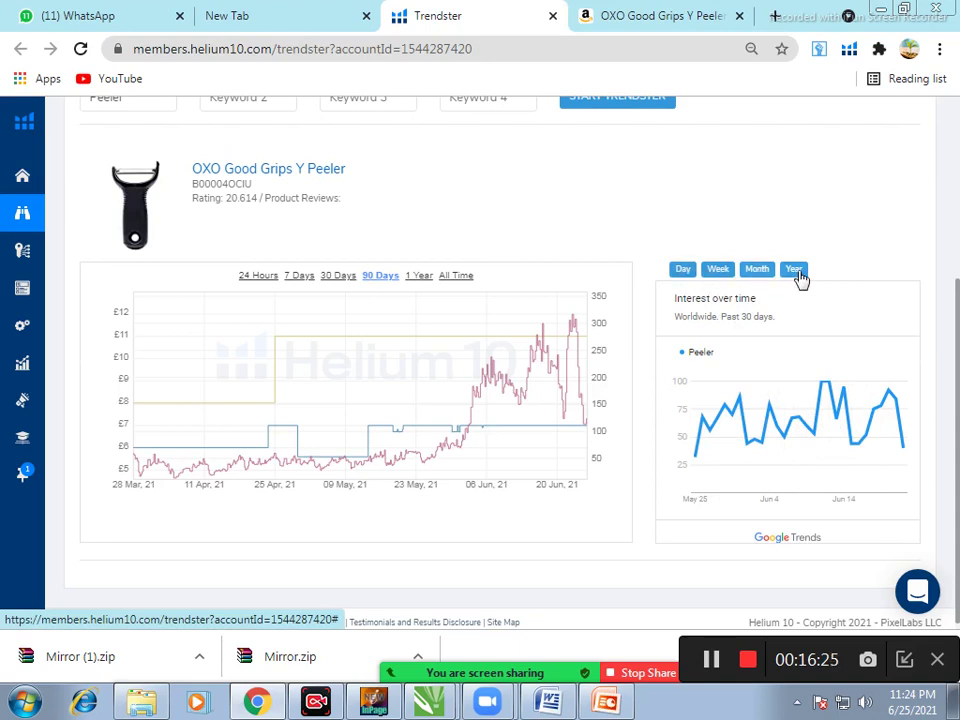
{"action": "left_click", "coordinate": [765, 279]}
{"action": "left_click", "coordinate": [756, 270]}
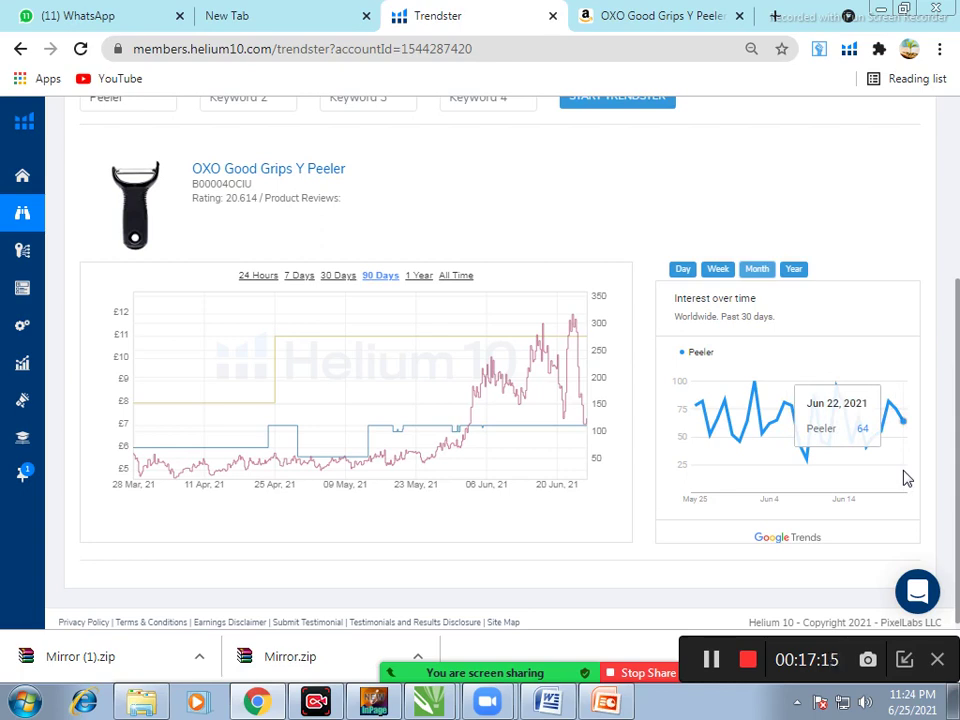
{"action": "left_click_drag", "start_coordinate": [731, 320], "coordinate": [764, 318]}
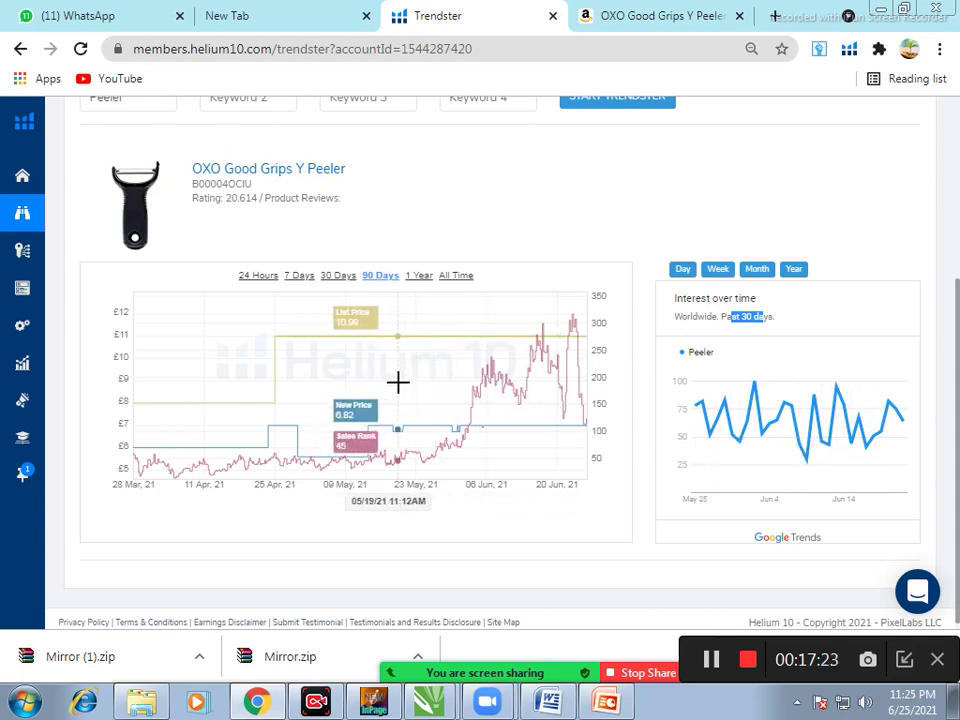
Set the price and sales rank chart back to 30 Days and examine how price and rank moved over that period
{"action": "left_click", "coordinate": [338, 277]}
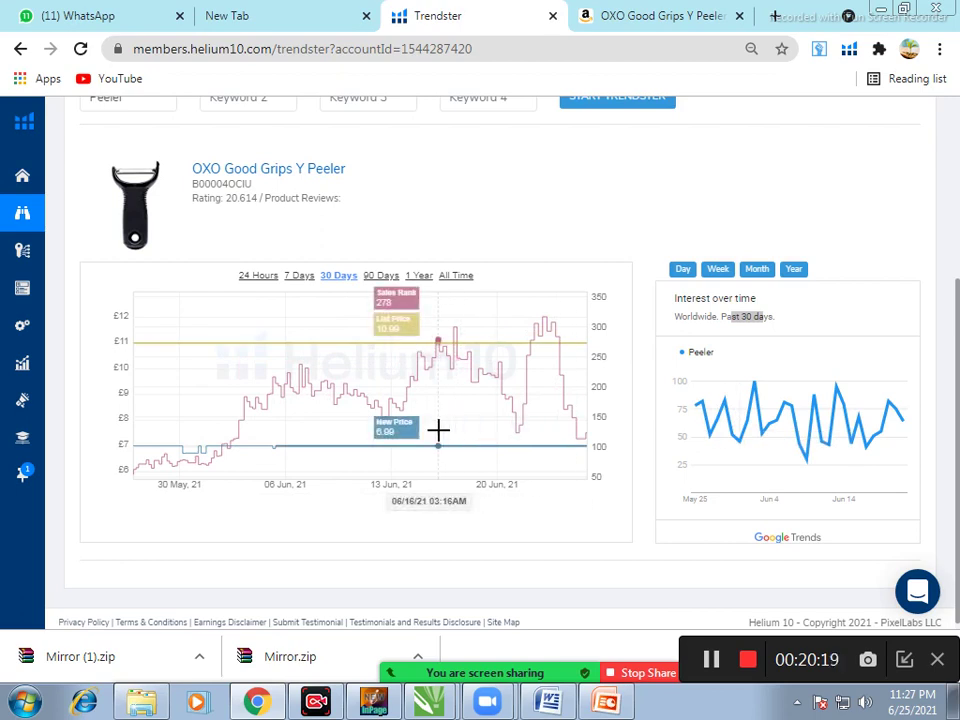
{"action": "scroll", "coordinate": [438, 430], "scroll_direction": "up", "scroll_amount": 1}
{"action": "scroll", "coordinate": [438, 430], "scroll_direction": "down", "scroll_amount": 1}
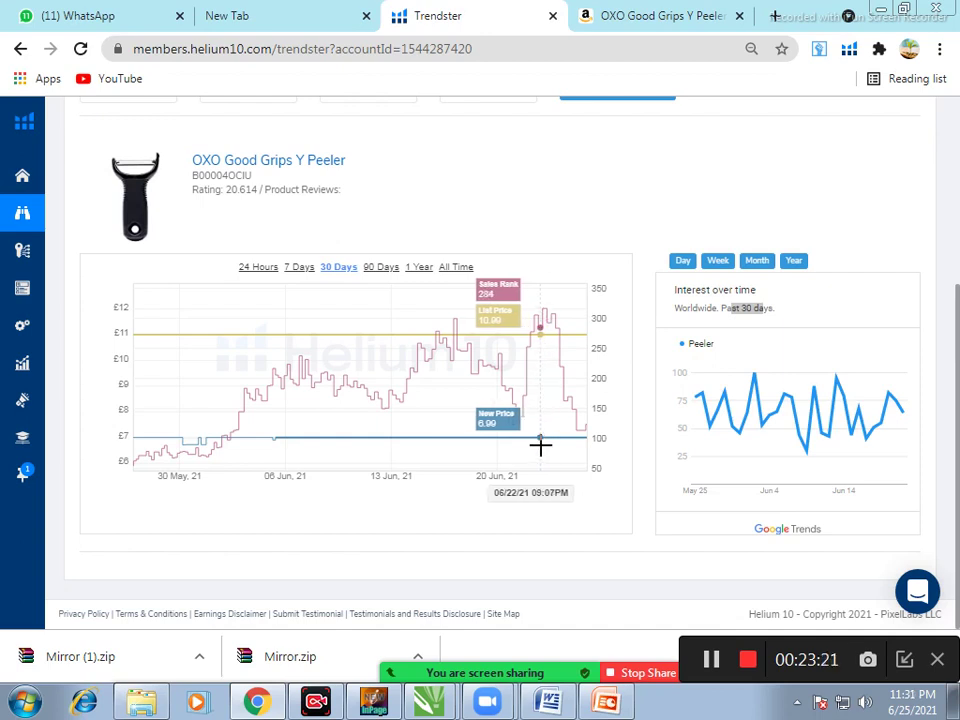
Show the Helium 10 tools available under Product Research
{"action": "mouse_move", "coordinate": [21, 214]}
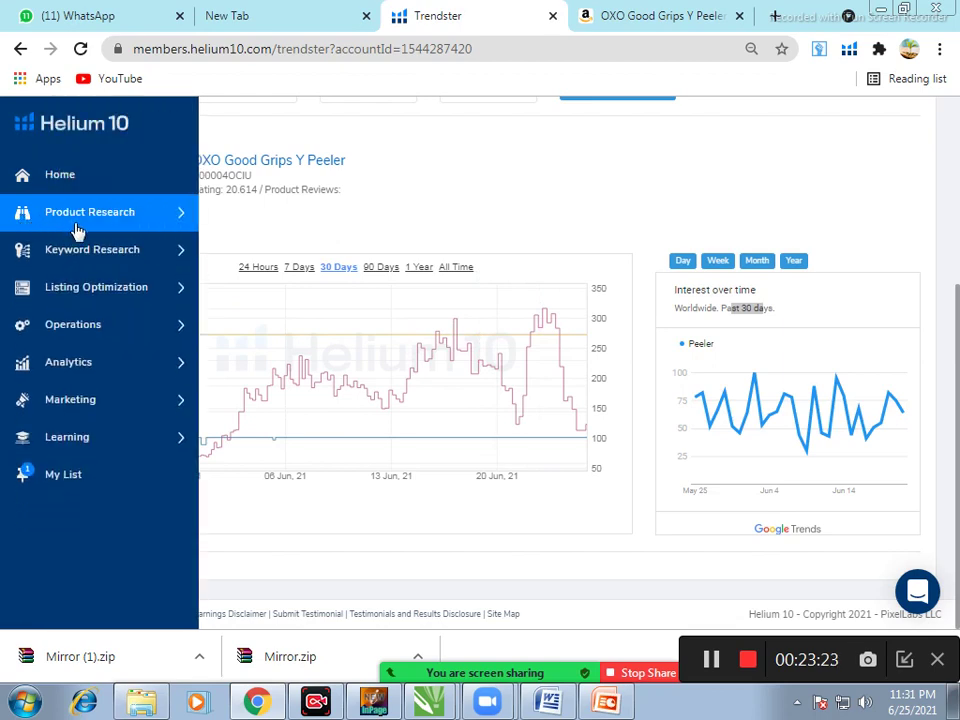
{"action": "left_click", "coordinate": [145, 221]}
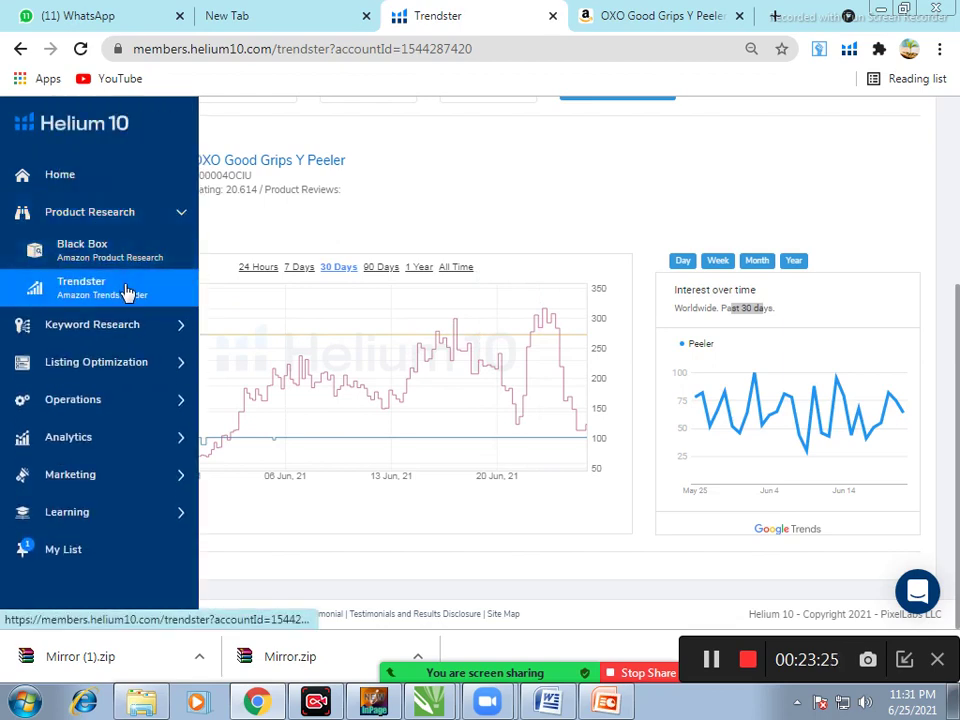